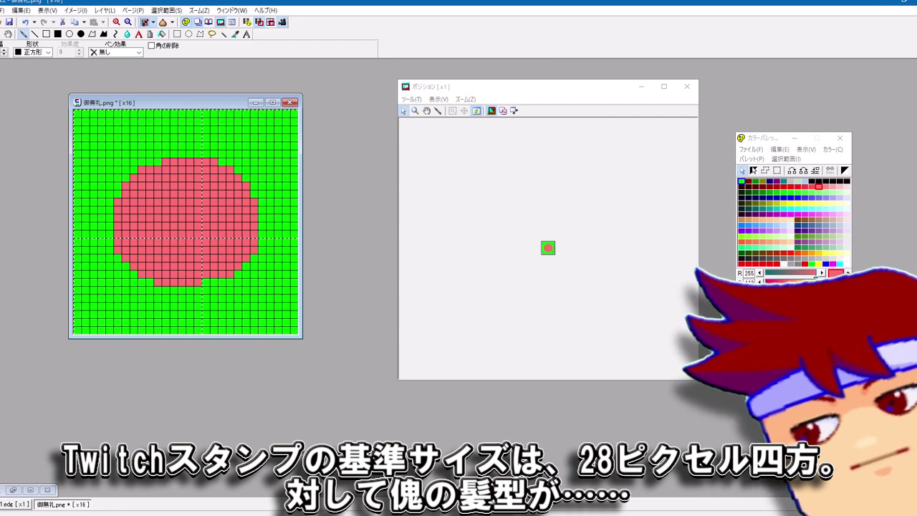
Block in two raised hands and a horizontal tile row beneath the head, and widen the hair silhouette on both sides in pink
mouse_move(282, 318)
left_mouse_down()
mouse_move(89, 315)
mouse_move(227, 303)
left_mouse_up()
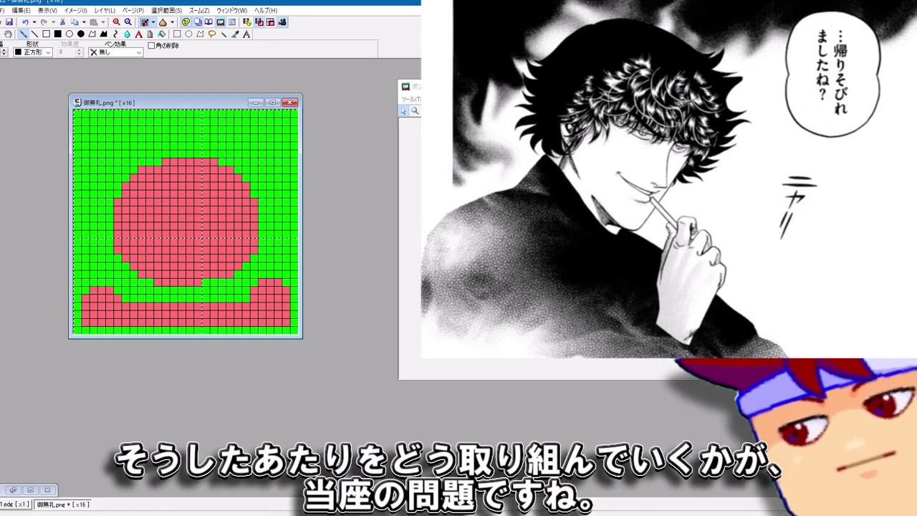
mouse_move(166, 162)
left_mouse_down()
mouse_move(101, 217)
mouse_move(118, 227)
left_mouse_up()
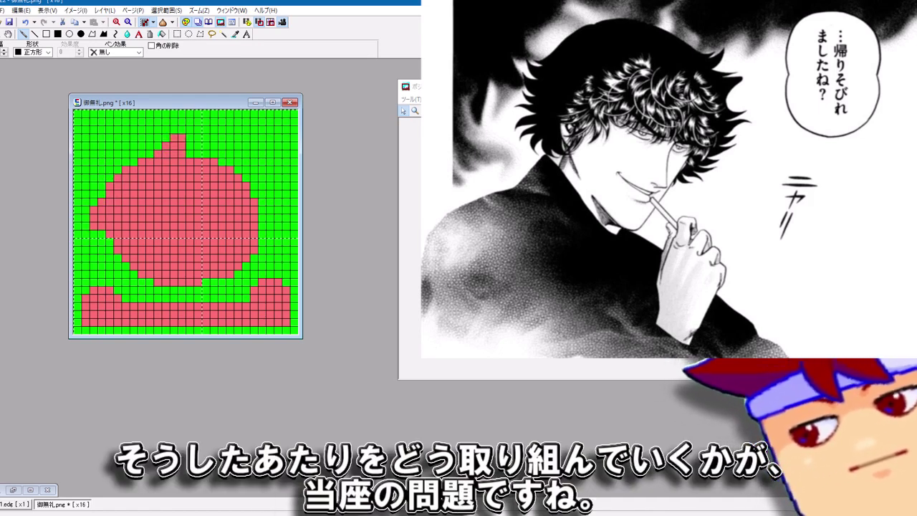
mouse_move(136, 166)
left_mouse_down()
mouse_move(157, 154)
mouse_move(262, 210)
left_mouse_up()
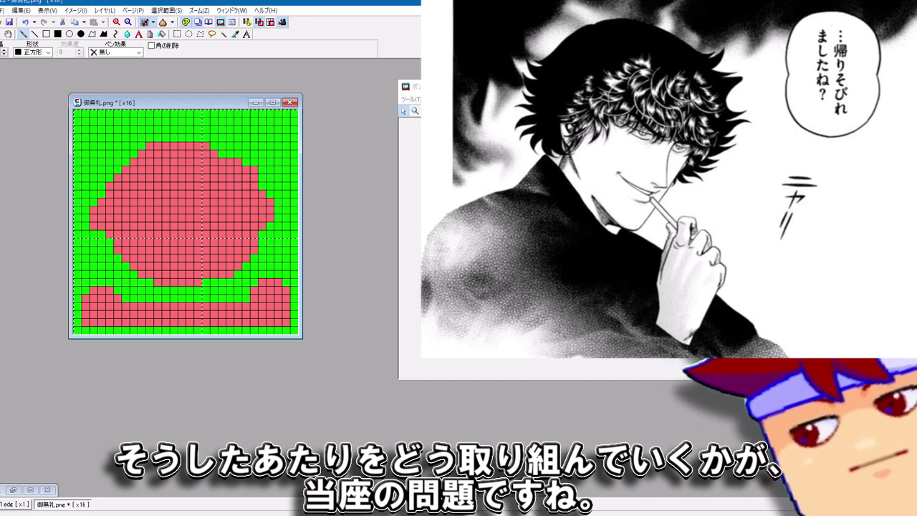
Fill the lower part of the head with a skin tone, separating the face from the pink hair
scroll(185, 222, "up", 1)
left_click_drag(129, 290, 345, 278)
left_click(244, 326)
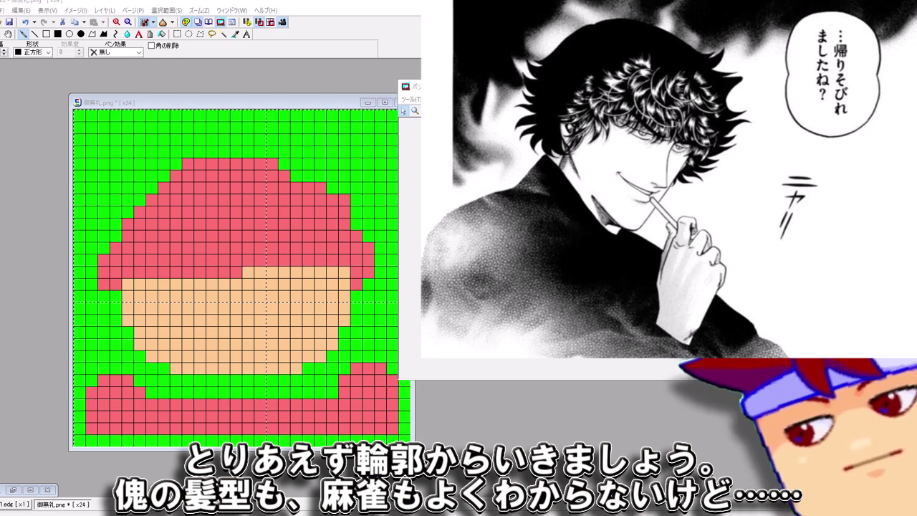
Trim the cheeks and jaw with the green background colour to give the face a narrower, rounded outline
key("alt+Tab")
left_click_drag(128, 320, 116, 284)
left_click_drag(140, 344, 151, 357)
left_click_drag(320, 357, 332, 344)
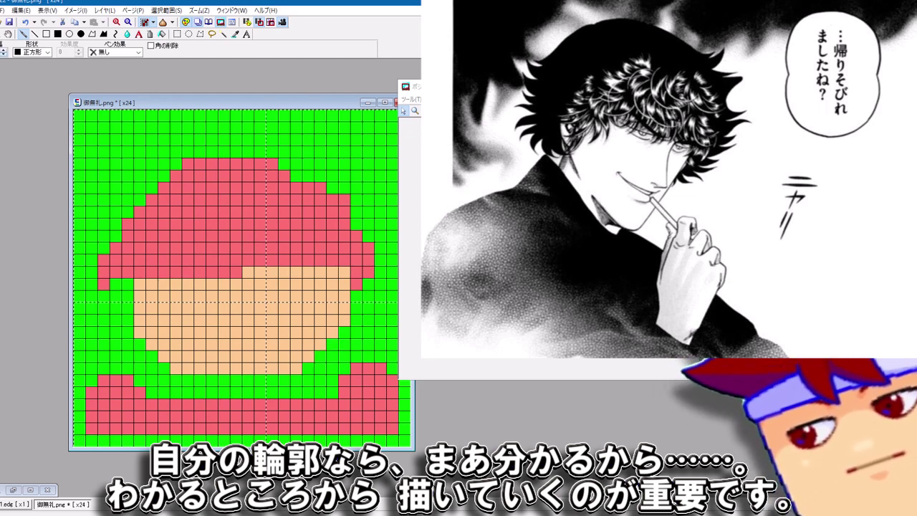
left_click(296, 369)
left_click(177, 369)
left_click(141, 332)
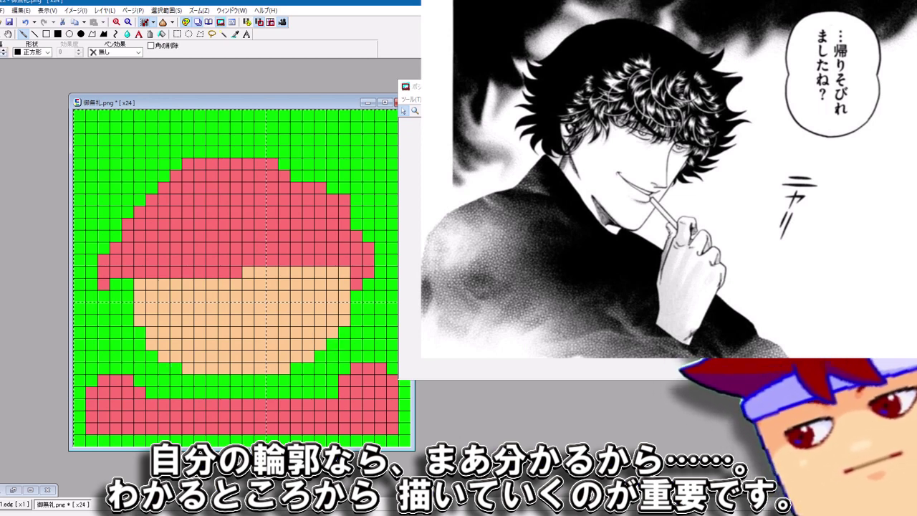
mouse_move(333, 332)
left_mouse_down()
mouse_move(344, 321)
mouse_move(344, 272)
left_mouse_up()
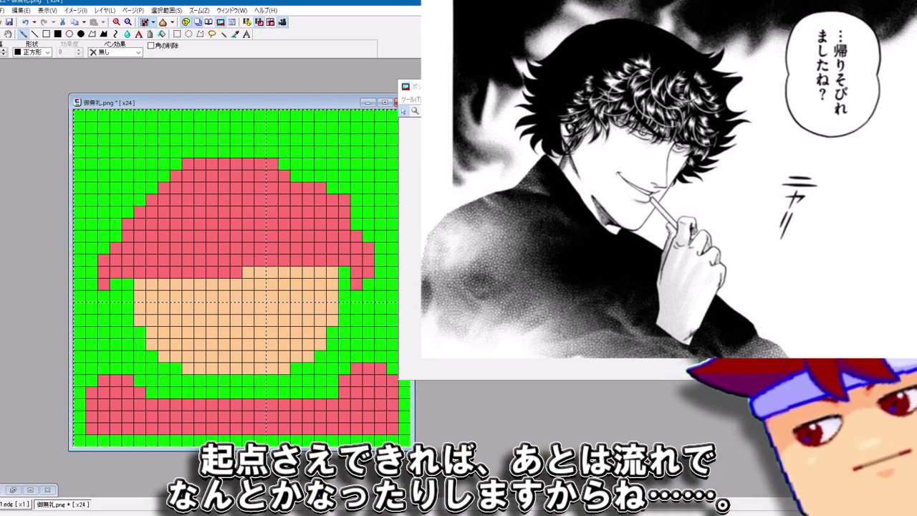
Draw narrow black-and-white eyes and a small black nose, with a black collar and skin-tone hands below the face
left_click_drag(163, 284, 212, 285)
left_click_drag(308, 284, 259, 284)
left_click(284, 296)
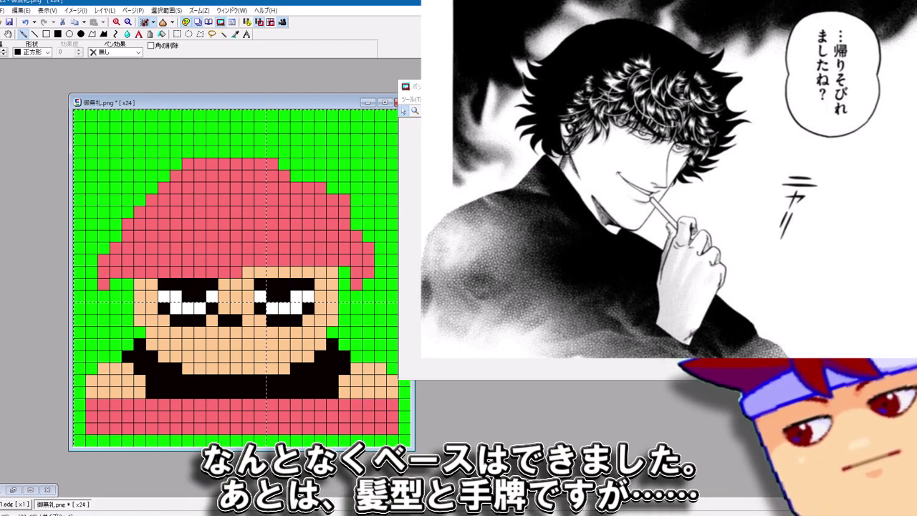
Recolour the tile row as one white row above two blue-grey rows, and move the position preview window aside
left_click(46, 34)
left_click_drag(92, 428, 392, 429)
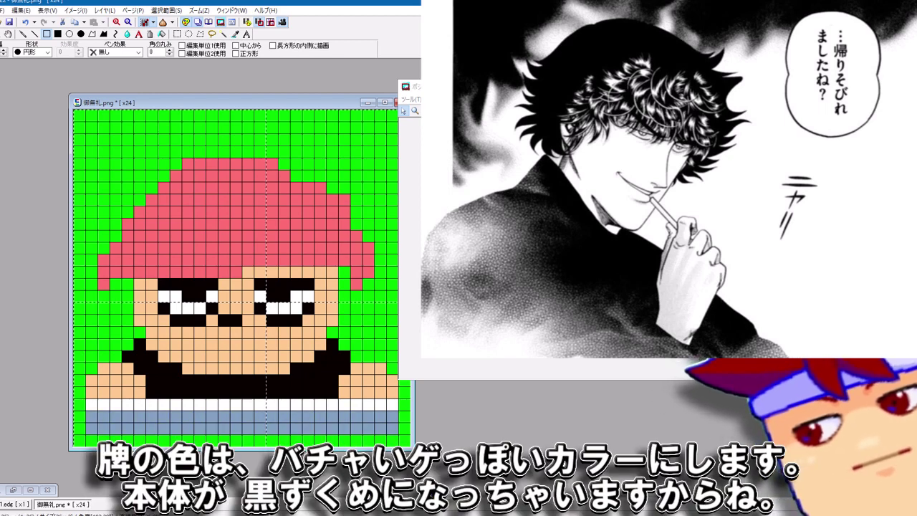
left_click_drag(515, 87, 615, 130)
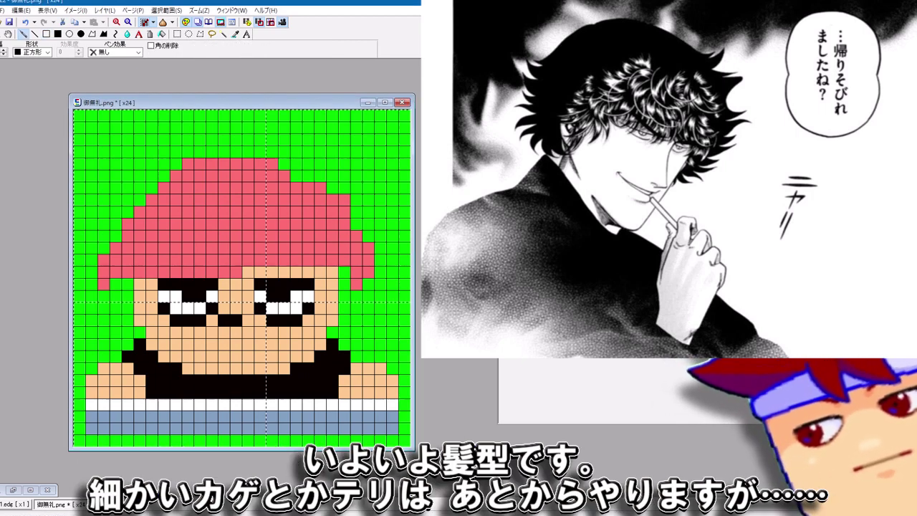
Replace the pink hair with a pale blue two-row headband and a black, jagged hair silhouette filled solid
mouse_move(140, 271)
left_mouse_down()
mouse_move(283, 260)
mouse_move(152, 260)
mouse_move(188, 260)
left_mouse_up()
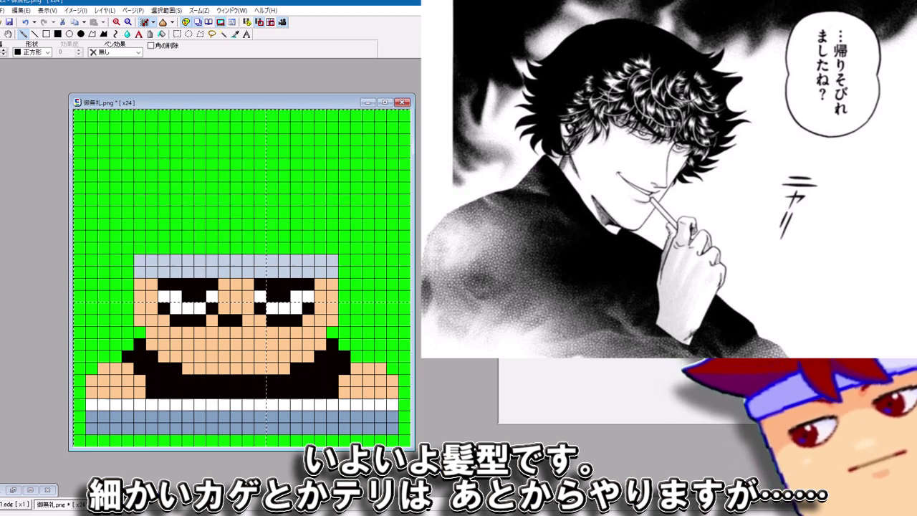
mouse_move(164, 211)
left_mouse_down()
mouse_move(200, 188)
mouse_move(199, 151)
mouse_move(368, 224)
mouse_move(344, 296)
left_mouse_up()
key("ctrl+z")
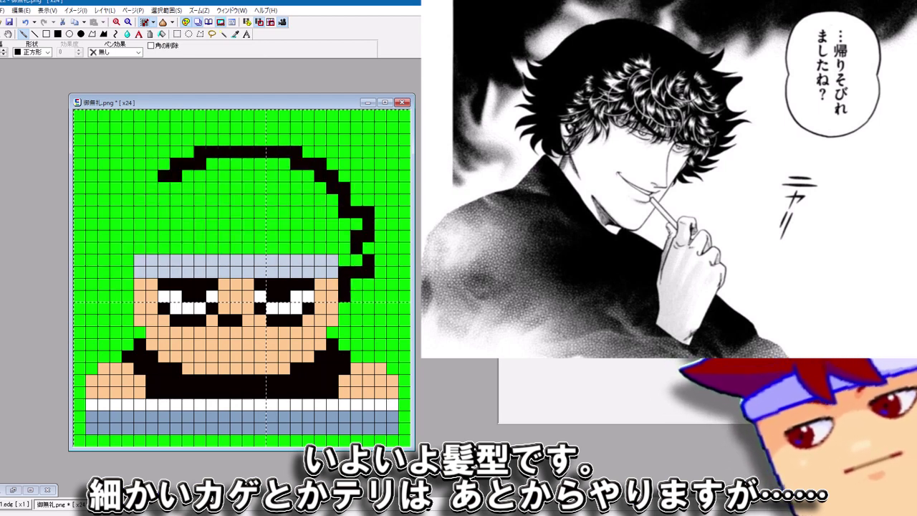
left_click(164, 164)
left_click(188, 152)
mouse_move(152, 175)
left_mouse_down()
mouse_move(116, 260)
mouse_move(128, 296)
left_mouse_up()
left_click_drag(127, 188, 152, 164)
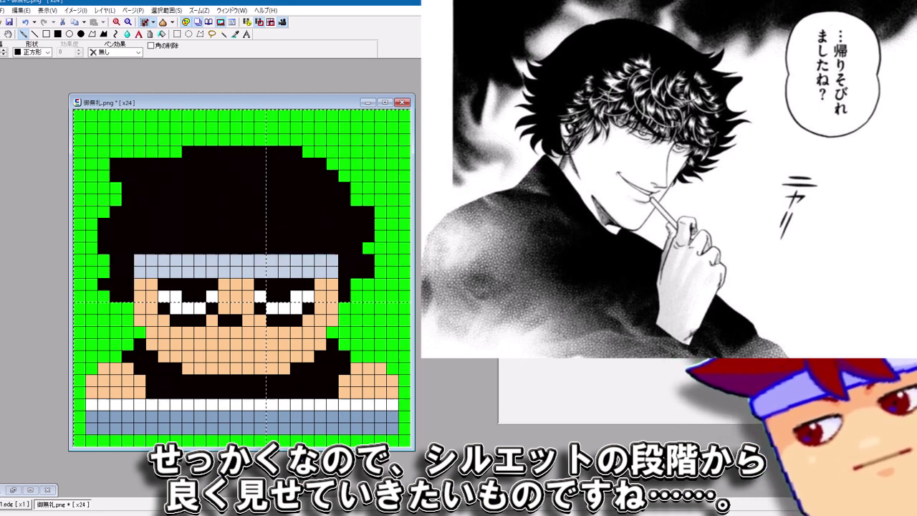
Reshape the hair's lower left edge into small tufts and cover the headband's upper left corner with black
left_click(140, 261)
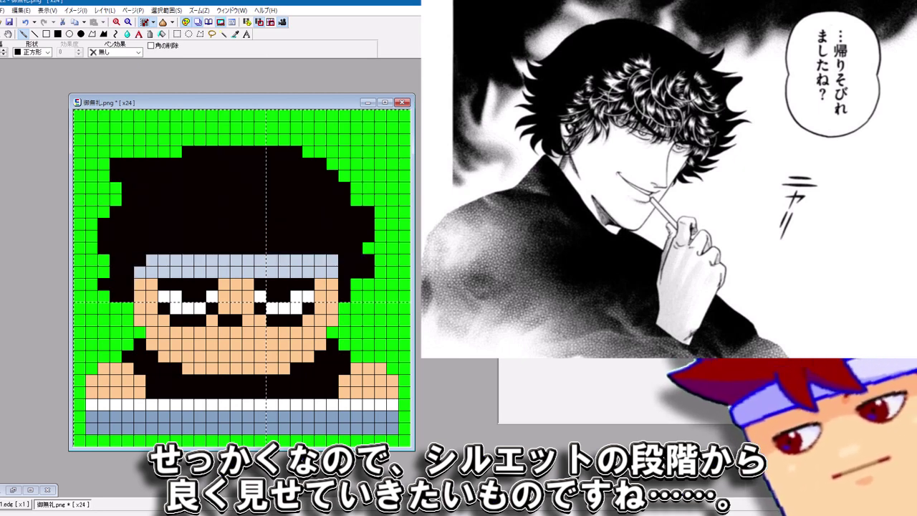
left_click(104, 249)
left_click_drag(104, 285, 115, 296)
left_click_drag(104, 260, 104, 272)
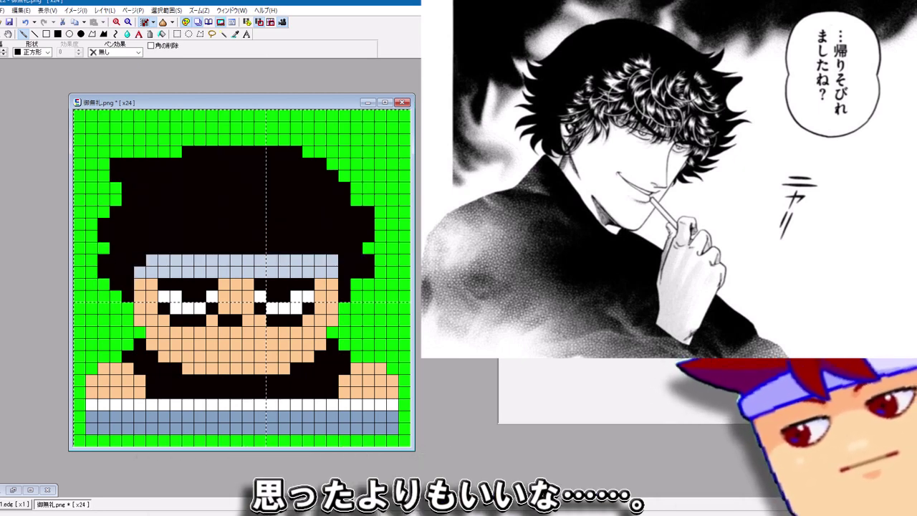
Round out the hair's upper edges and hang a single pointed black fringe over the middle of the headband
left_click(356, 200)
right_click(308, 164)
left_click(115, 176)
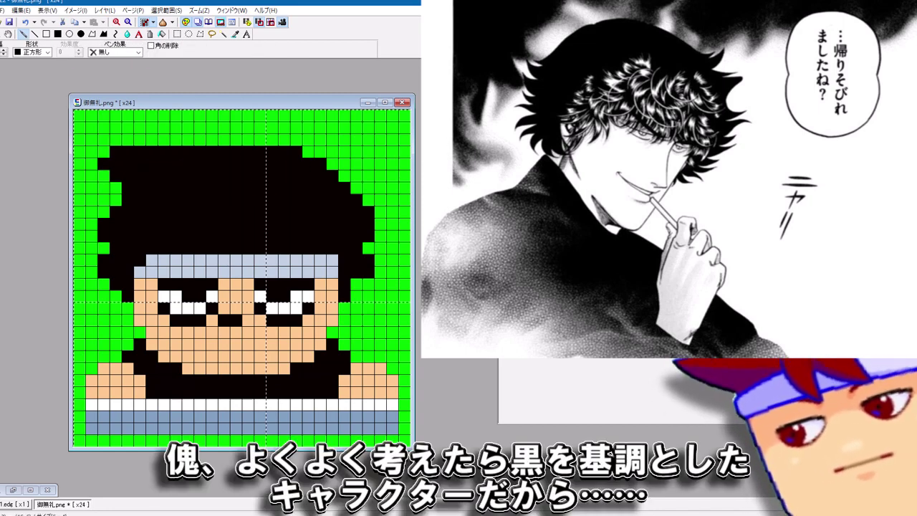
left_click_drag(152, 151, 176, 152)
mouse_move(200, 260)
left_mouse_down()
mouse_move(247, 284)
mouse_move(224, 260)
mouse_move(272, 273)
left_mouse_up()
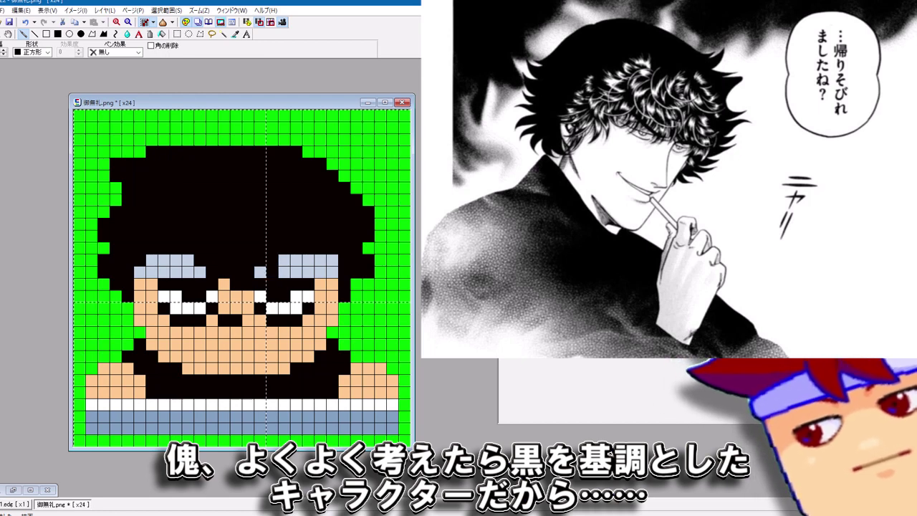
key("ctrl+z")
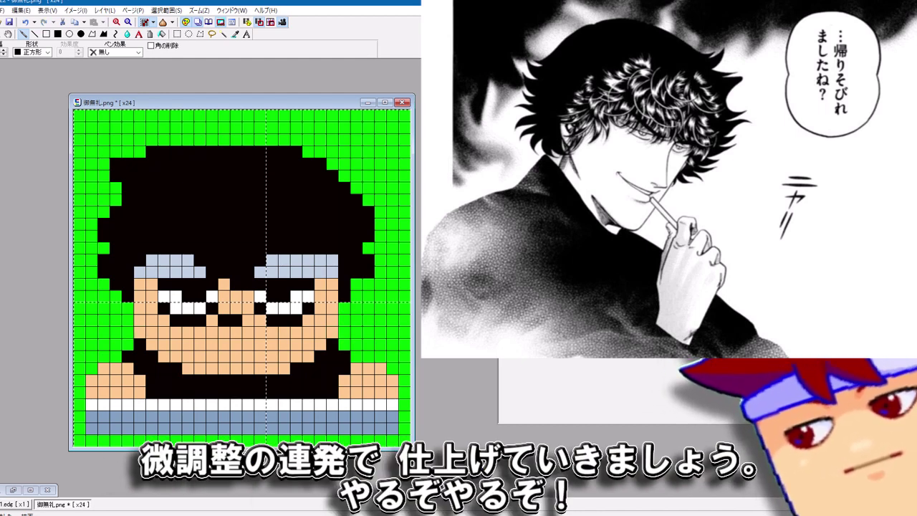
Add grey pixels at both collar corners and brown shading pixels beside the chin and on each hand
left_click(175, 368)
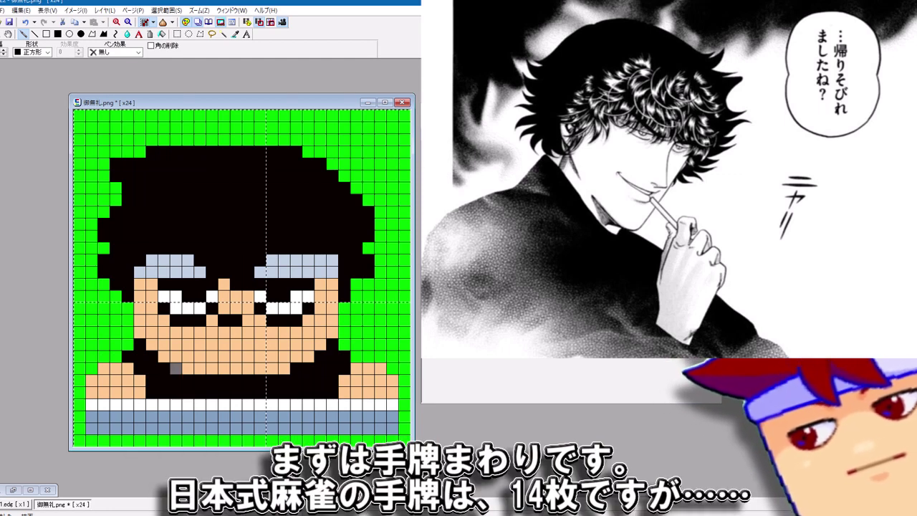
left_click(296, 368)
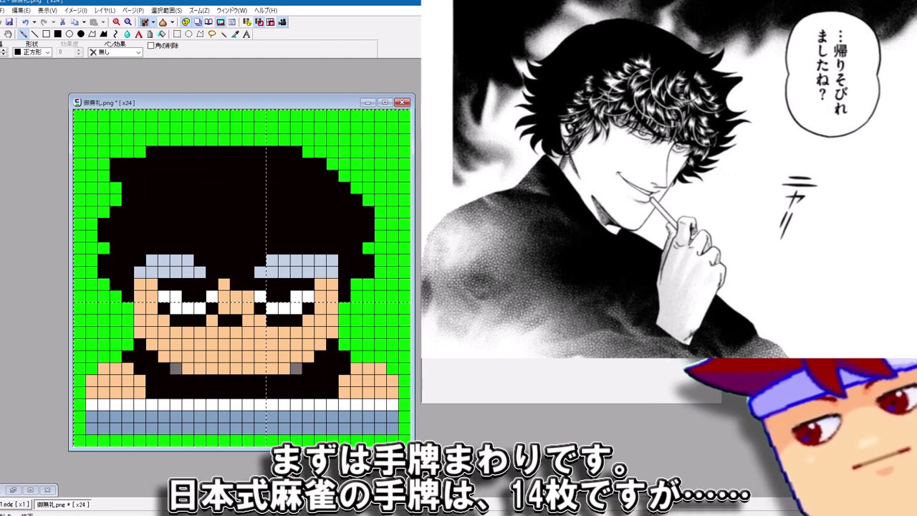
left_click(188, 369)
left_click(284, 369)
left_click(128, 392)
left_click(356, 392)
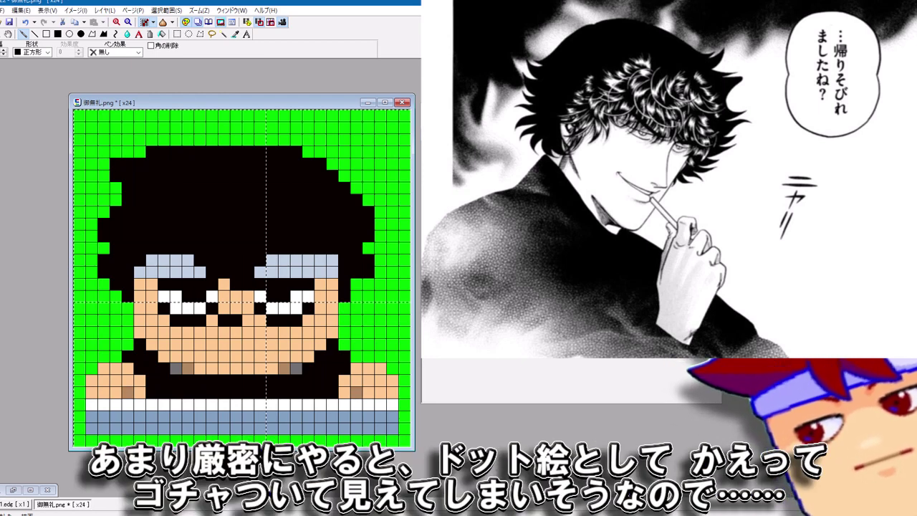
Divide the blue-grey tile rows with evenly spaced darker blue vertical lines, leaving two pixels between lines
mouse_move(152, 416)
left_mouse_down()
mouse_move(151, 428)
mouse_move(187, 429)
left_mouse_up()
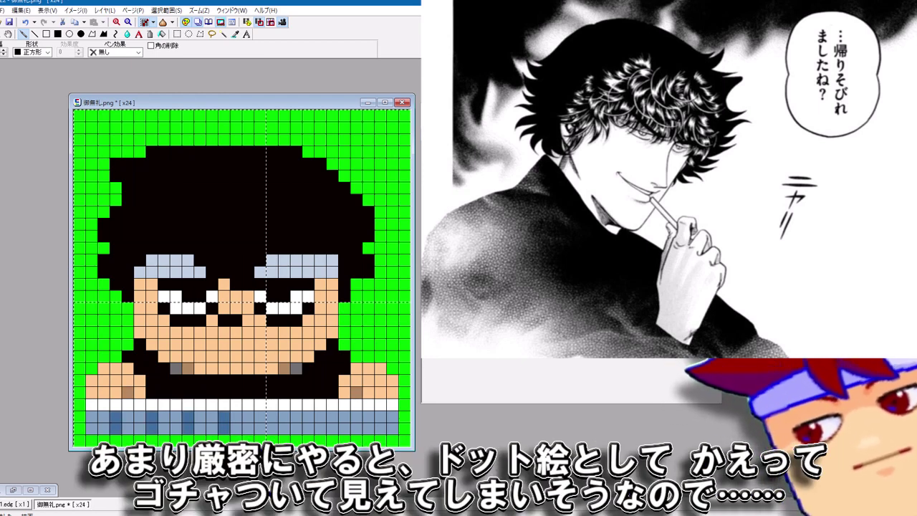
left_click_drag(260, 416, 260, 427)
mouse_move(369, 416)
left_mouse_down()
mouse_move(369, 428)
mouse_move(296, 428)
left_mouse_up()
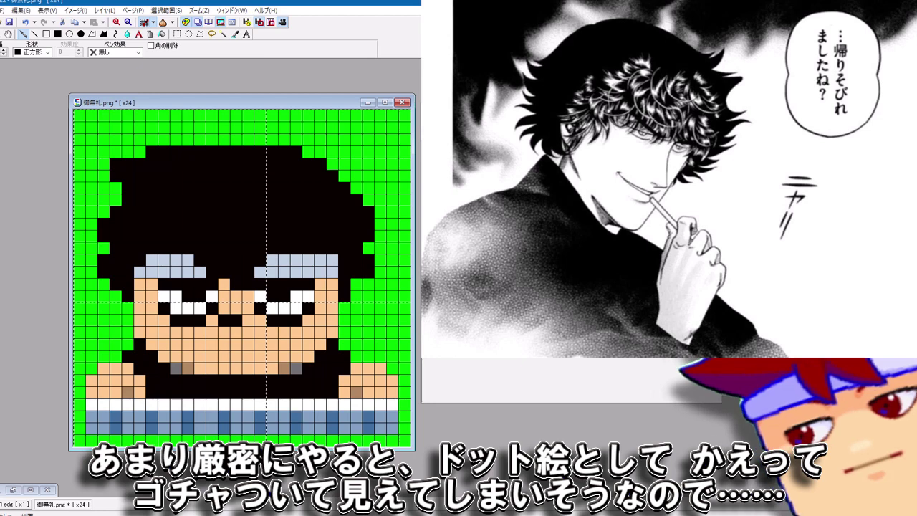
Mark the tile divisions in the white top row with grey pixels above the darker blue lines
left_click(368, 405)
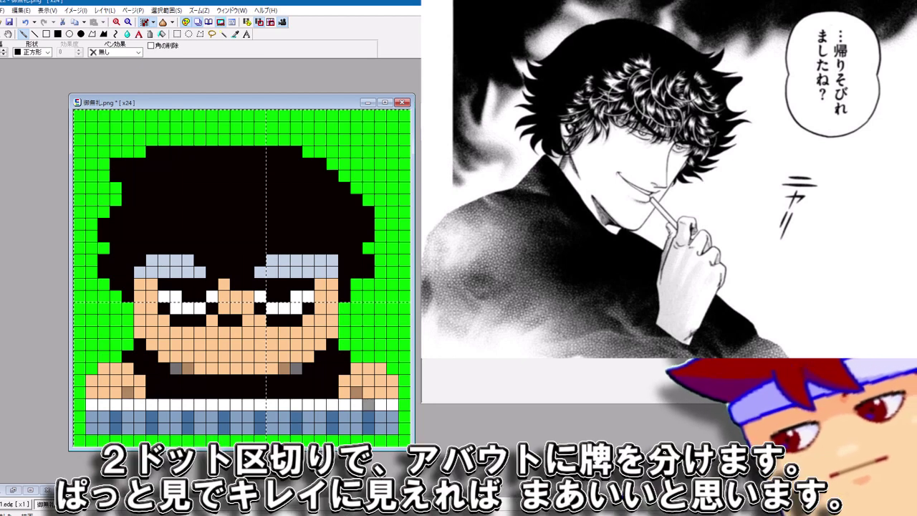
left_click(333, 404)
left_click(295, 405)
left_click(260, 404)
left_click(189, 405)
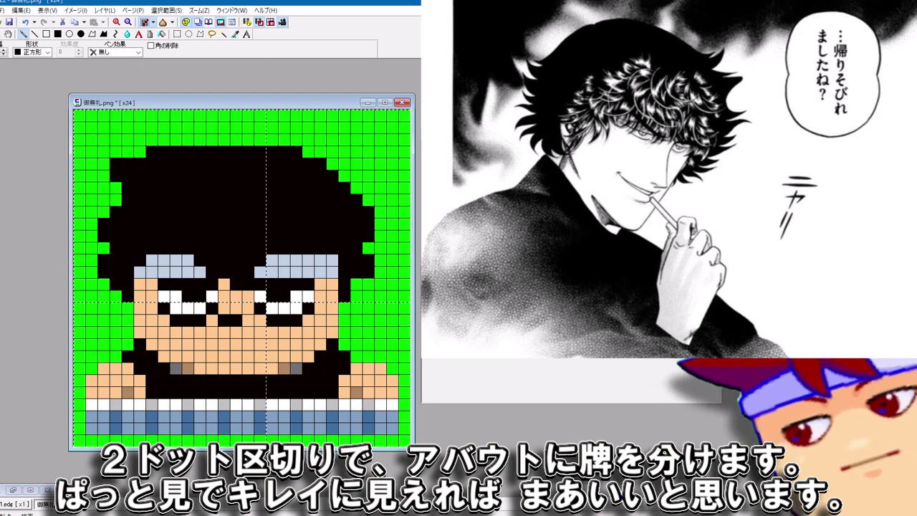
left_click(235, 34)
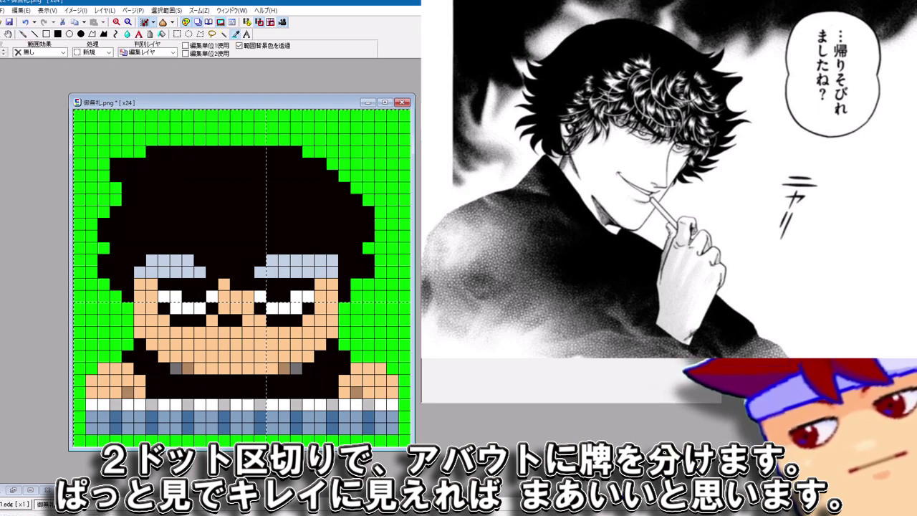
left_click(200, 345)
left_click(81, 33)
mouse_move(140, 302)
left_mouse_down()
mouse_move(152, 314)
mouse_move(332, 356)
left_mouse_up()
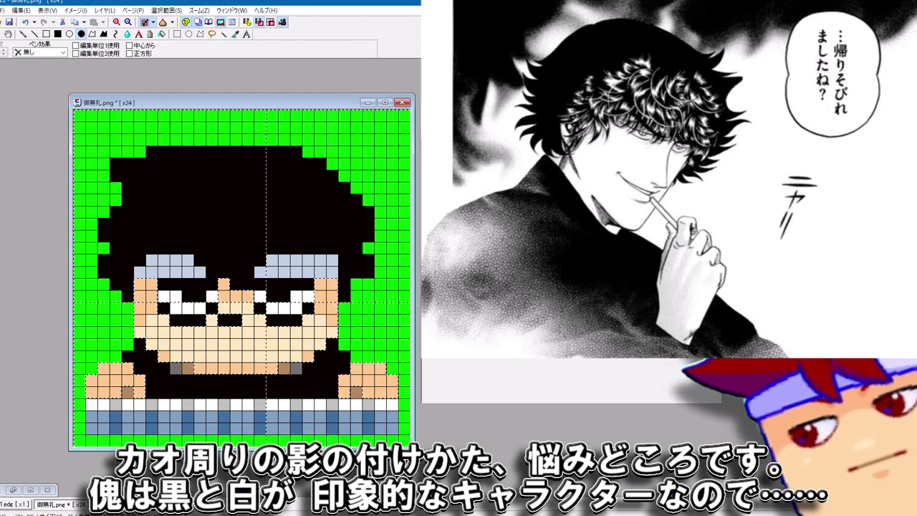
key("ctrl+z")
Shade the nose bridge and the skin at both outer sides of the eyes with grey pixels
left_click(24, 34)
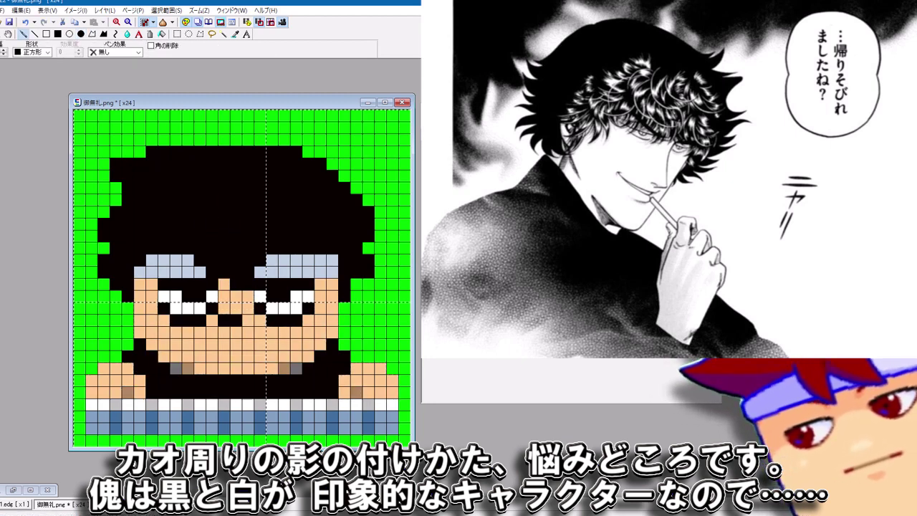
left_click_drag(223, 308, 248, 308)
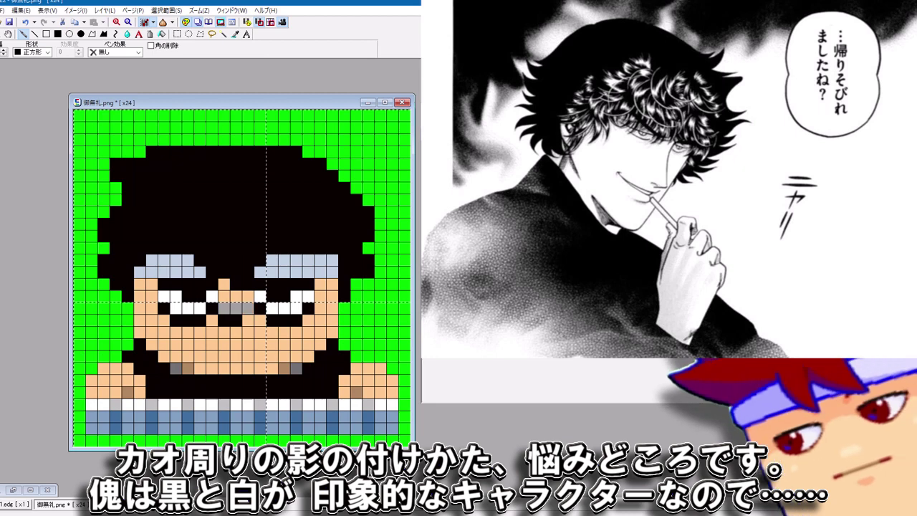
key("ctrl+z")
mouse_move(152, 308)
left_mouse_down()
mouse_move(140, 308)
mouse_move(152, 308)
left_mouse_up()
mouse_move(320, 308)
left_mouse_down()
mouse_move(332, 308)
mouse_move(320, 296)
left_mouse_up()
left_click_drag(248, 296, 223, 285)
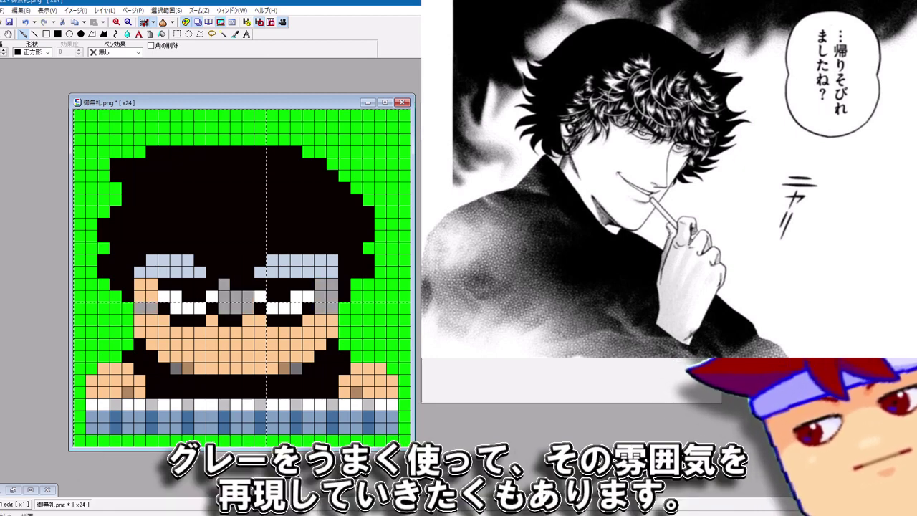
left_click_drag(152, 284, 141, 296)
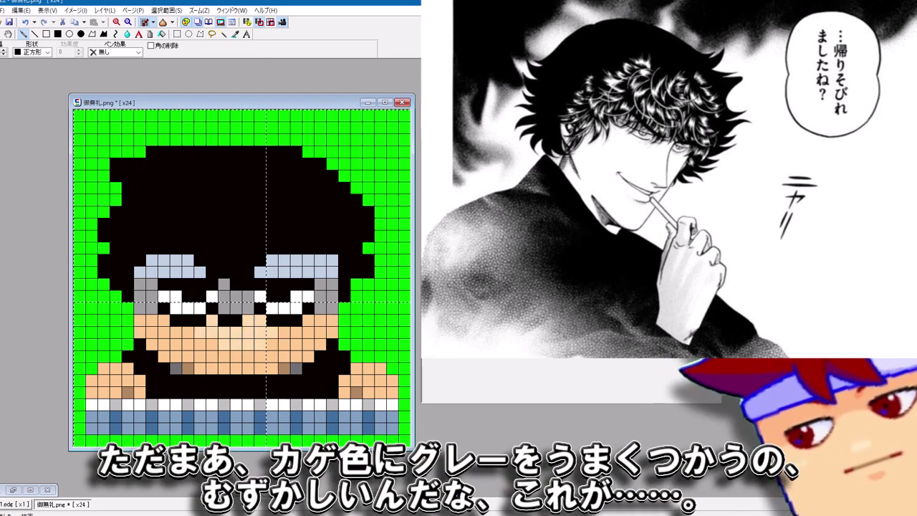
Adjust the pale highlight below the nose and repaint the two brown chin-corner pixels in skin tone
key("ctrl+z")
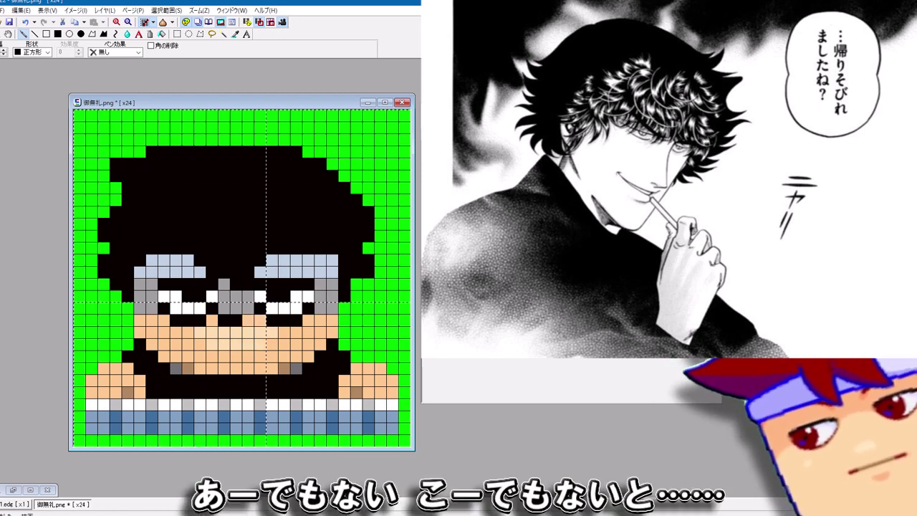
left_click(188, 368)
left_click(285, 369)
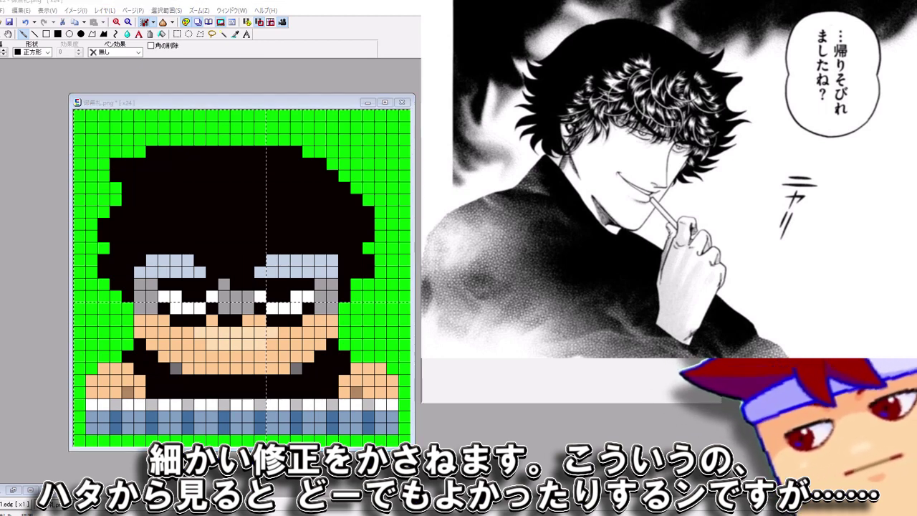
Add stray black pixels beside the right cheek, one at the hair tip and one lower down next to the jaw
left_click(356, 295)
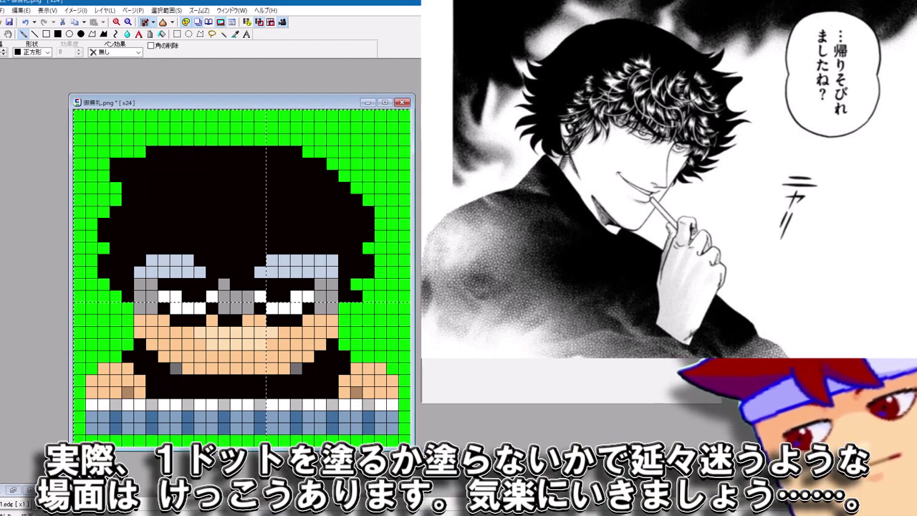
left_click(345, 308)
left_click(344, 320)
key("ctrl+z")
key("ctrl+z")
left_click(344, 320)
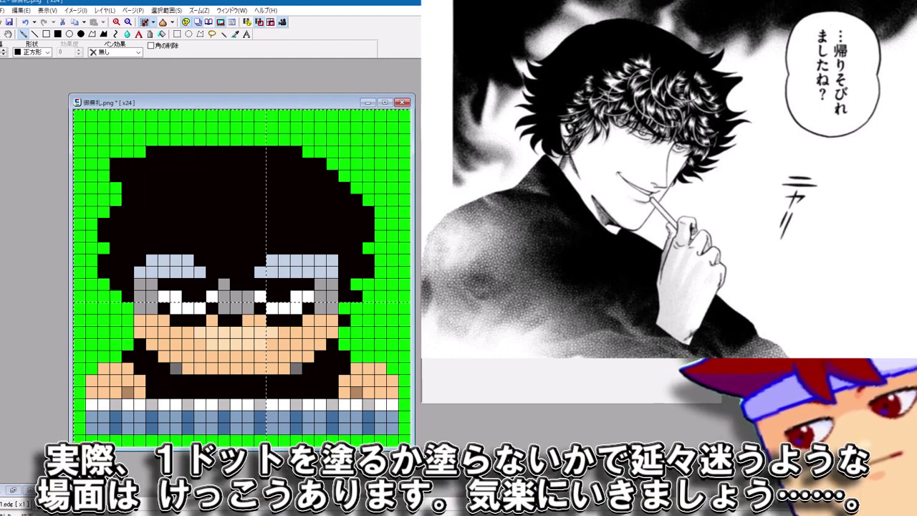
Paint two short dark-grey strands in the centre of the fringe, just above the gap in the headband
key("ctrl+z")
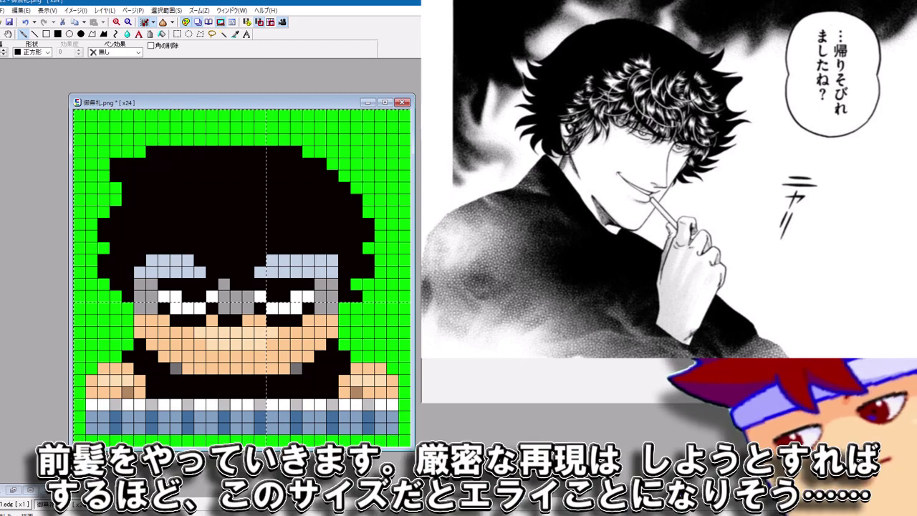
left_click_drag(200, 236, 200, 248)
left_click(212, 260)
left_click(236, 248)
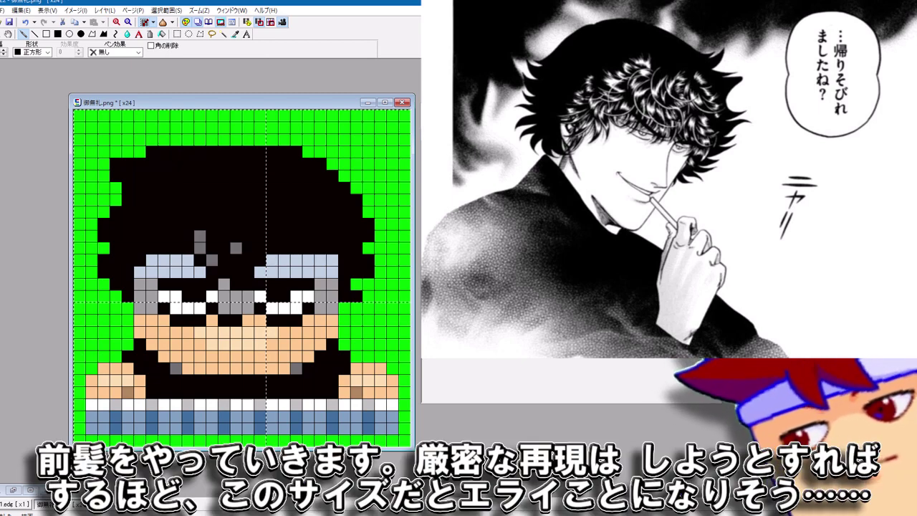
left_click(236, 235)
left_click(248, 260)
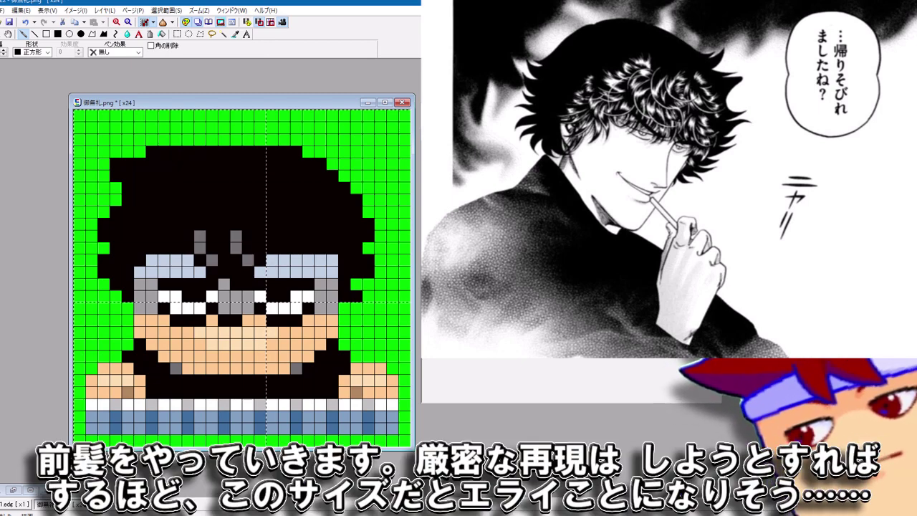
Add short slanted dark-grey strands in the hair above the left and right halves of the headband
left_click(272, 235)
left_click(285, 236)
left_click(296, 224)
left_click(176, 224)
left_click(164, 235)
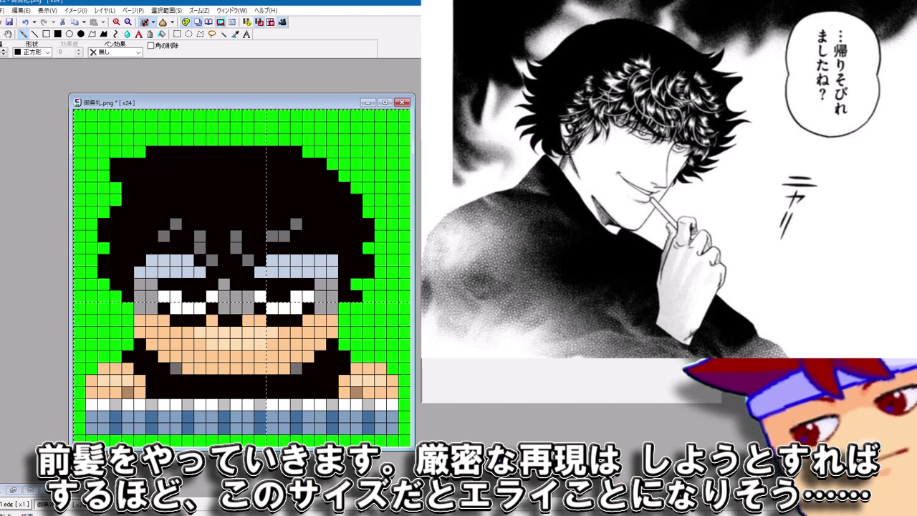
Draw a dark-grey curl in the hair left of centre, above the left fringe strands
left_click(200, 200)
left_click(200, 212)
left_click(212, 224)
left_click(212, 212)
left_click(188, 200)
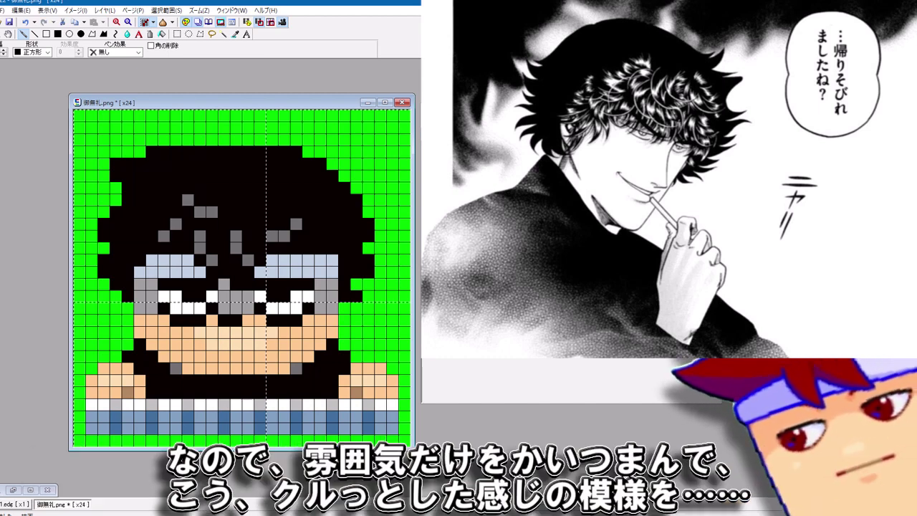
left_click(236, 212)
left_click(248, 212)
key("ctrl+z")
key("ctrl+z")
left_click(248, 224)
left_click(236, 224)
key("ctrl+z")
key("ctrl+z")
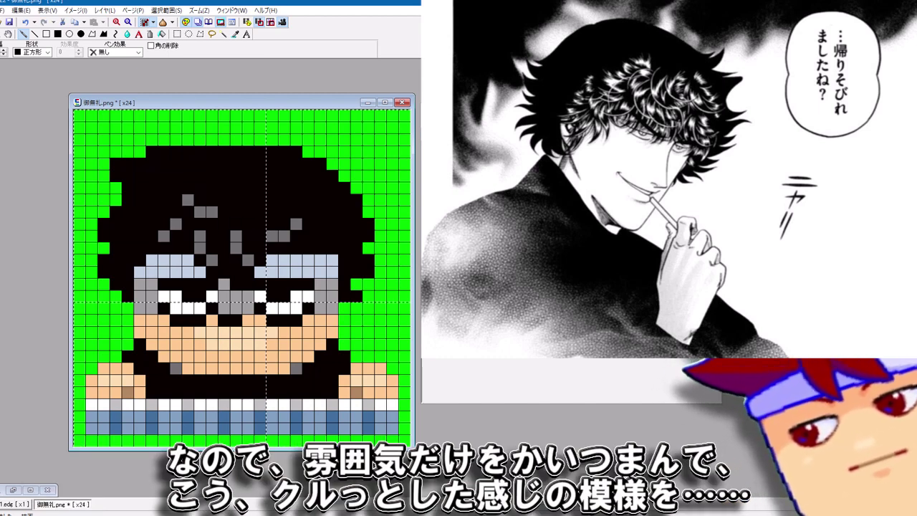
Draw a dark-grey curl in the centre-right hair and add separate strand pixels near the outer sides
left_click(235, 225)
left_click(248, 225)
left_click(248, 189)
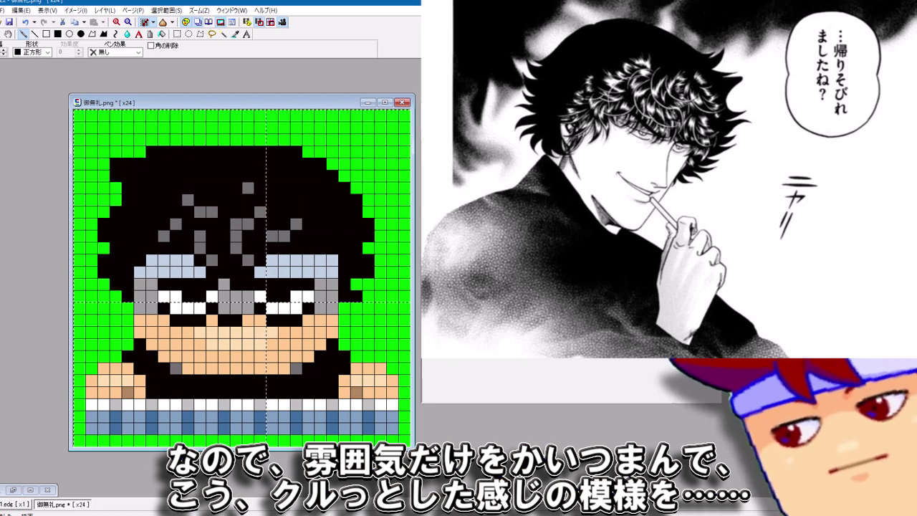
left_click(236, 200)
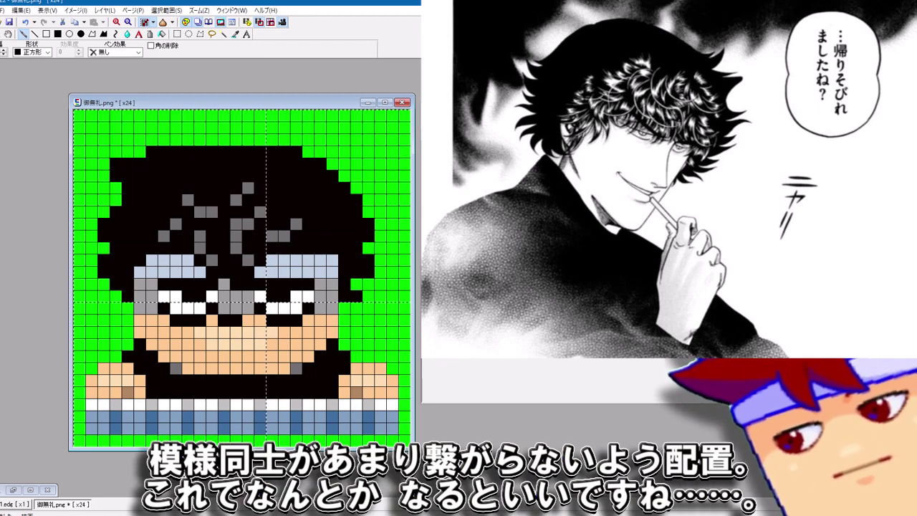
left_click(320, 236)
left_click(332, 224)
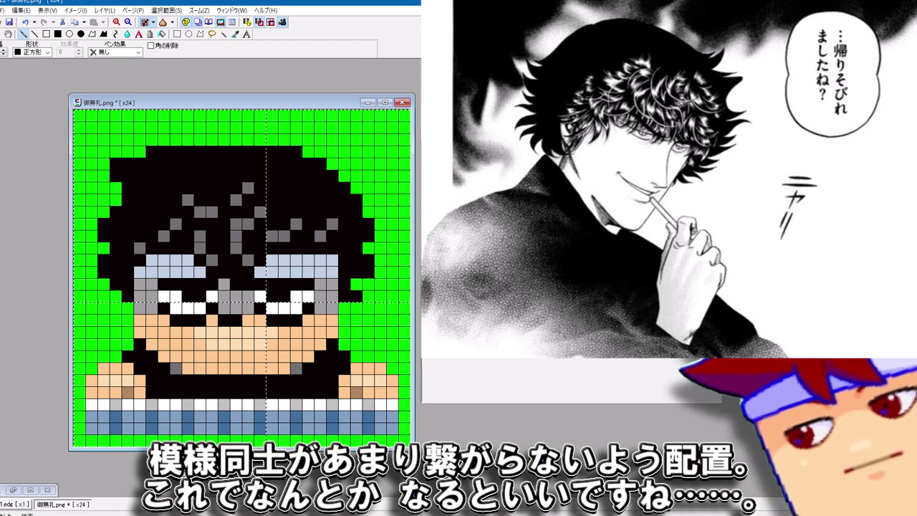
Brighten single pixels of the central and right hair strands with light grey as highlights
left_click(200, 247)
left_click(212, 260)
left_click(237, 248)
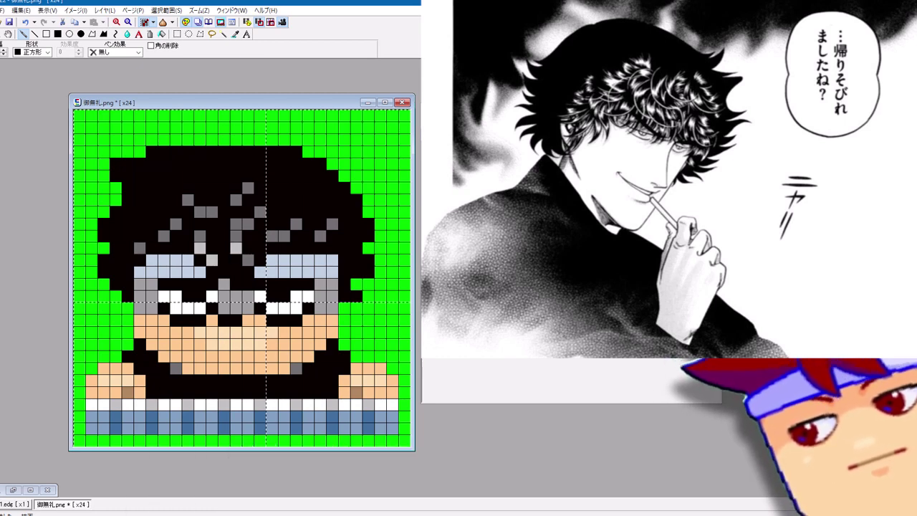
left_click(285, 236)
left_click(248, 224)
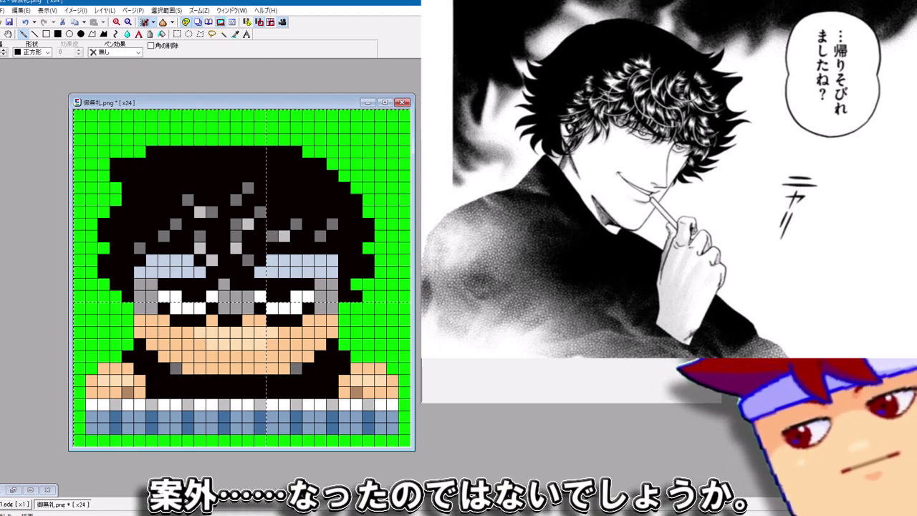
Shade the inner and outer ends of both headband halves with darker blue
left_click_drag(200, 272, 189, 260)
mouse_move(260, 272)
left_mouse_down()
mouse_move(272, 260)
mouse_move(284, 273)
left_mouse_up()
left_click_drag(176, 260, 176, 272)
left_click(140, 272)
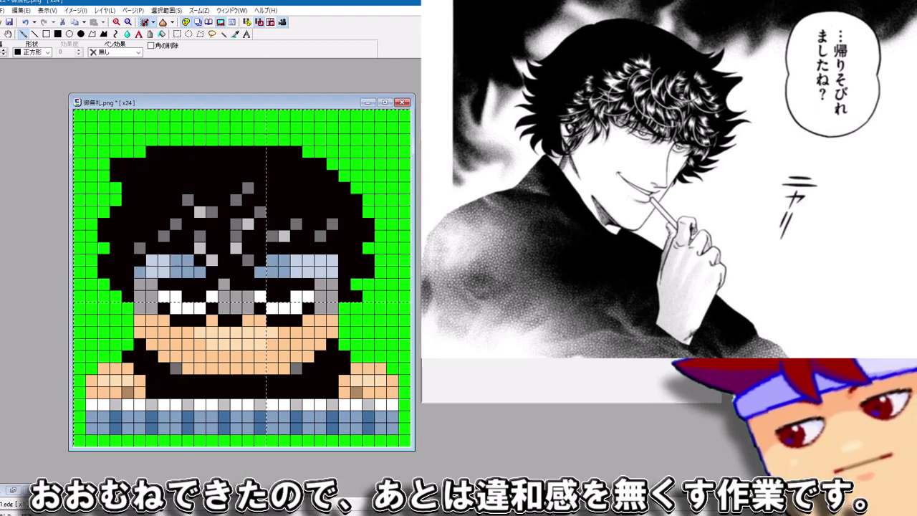
left_click(152, 260)
left_click_drag(333, 260, 333, 272)
Paint grey pixels down the outer edge of both cheeks below the eyes
left_click_drag(332, 321, 333, 333)
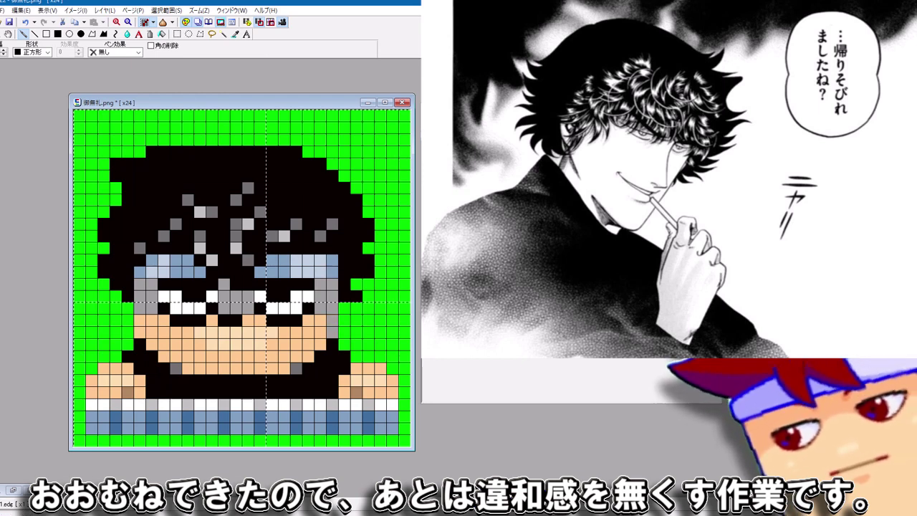
left_click_drag(141, 321, 140, 332)
left_click(140, 333)
left_click(333, 333)
Trim three black pixels from the left end of the hair's top row using the green background colour
left_click(177, 34)
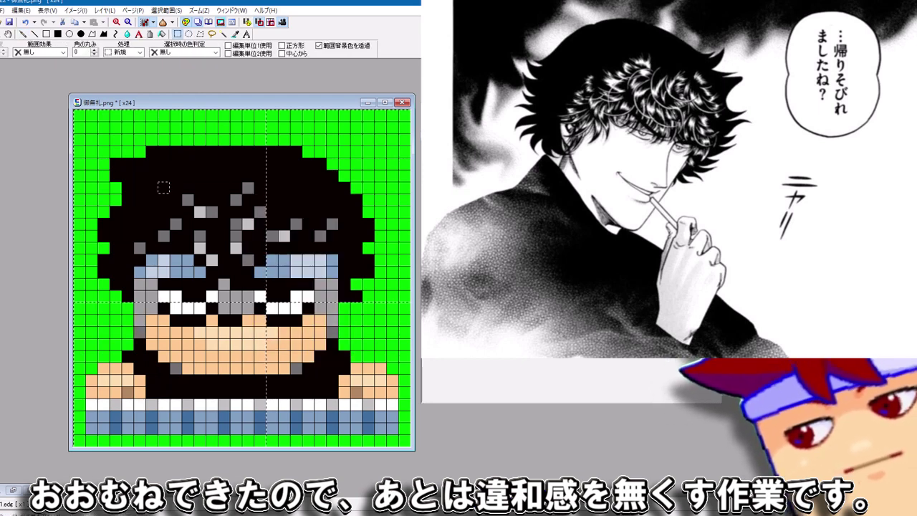
key("h")
key("h")
left_click(23, 34)
left_click_drag(152, 152, 176, 152)
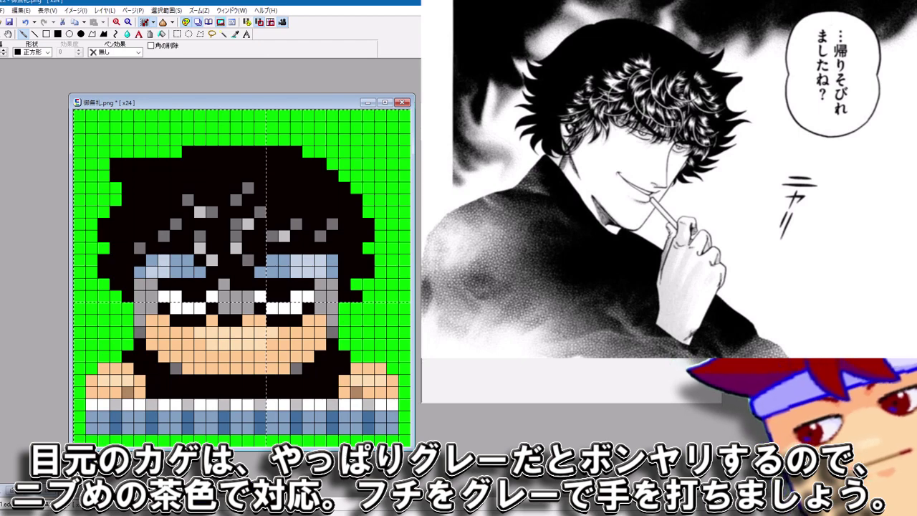
Recolour the shading beside the eyes and on the nose bridge dull brown, and the face's outer edges dark grey
left_click_drag(152, 285, 152, 308)
left_click_drag(224, 284, 248, 308)
left_click_drag(320, 285, 321, 308)
left_click_drag(140, 285, 141, 321)
left_click_drag(333, 284, 332, 320)
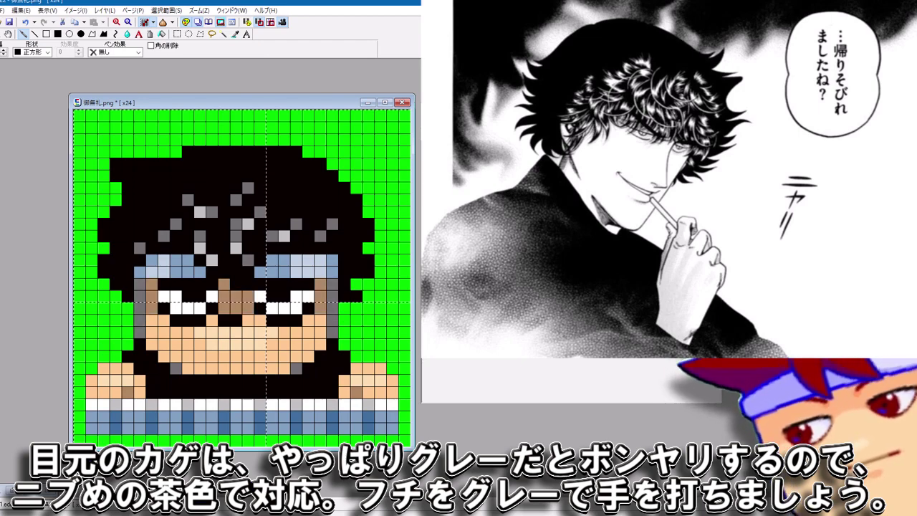
Round the jaw with one dark-grey pixel at each lower corner of the face
left_click(152, 345)
left_click(321, 345)
key("ctrl+z")
key("ctrl+z")
left_click(152, 356)
left_click(320, 356)
Touch up the pixel beside the left eye's pupil
scroll(242, 277, "down", 5)
scroll(243, 278, "up", 4)
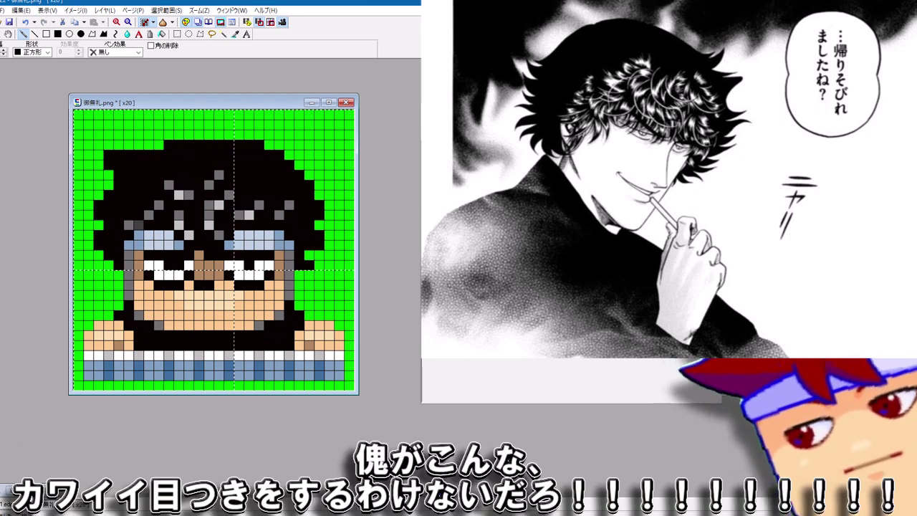
left_click(179, 265)
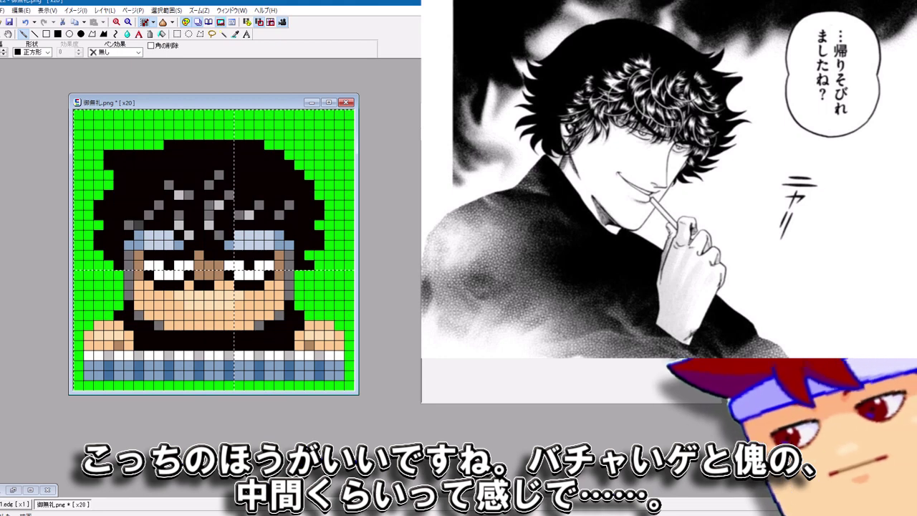
left_click_drag(157, 275, 178, 275)
left_click_drag(238, 275, 258, 275)
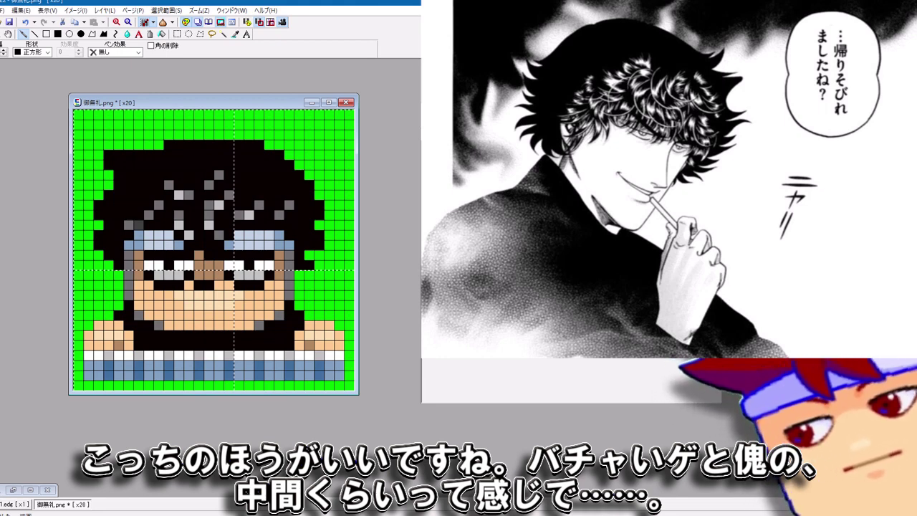
key("ctrl+z")
key("ctrl+z")
Add brown shading pixels at the lower inner and outer corners of the right eye
left_click(270, 285)
left_click(229, 285)
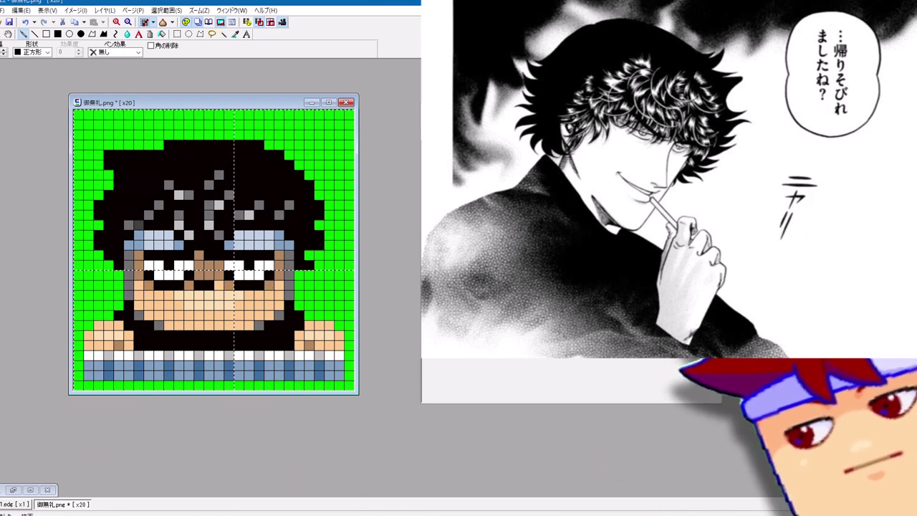
scroll(214, 250, "down", 4)
scroll(214, 250, "up", 4)
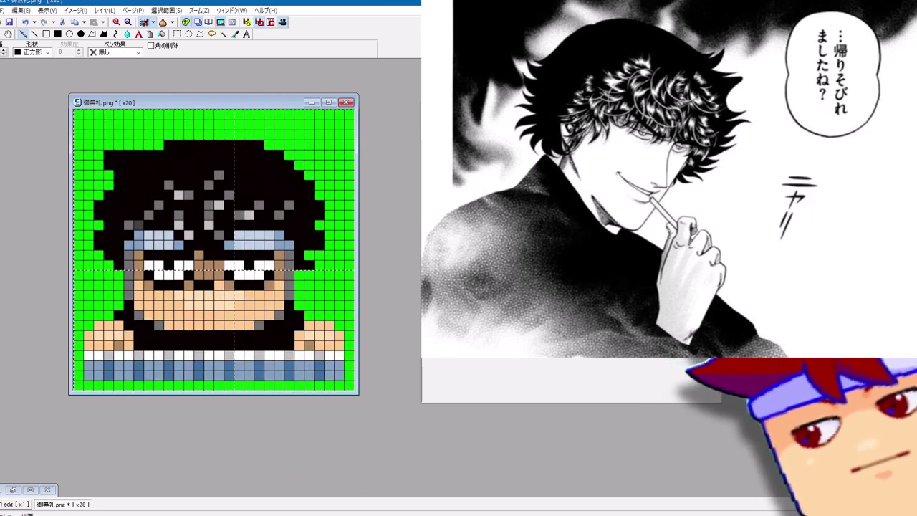
Outline the whole figure in white, around the tile row, shoulders, neck and hair
mouse_move(349, 345)
left_mouse_down()
mouse_move(349, 365)
mouse_move(88, 384)
mouse_move(108, 314)
mouse_move(319, 265)
left_mouse_up()
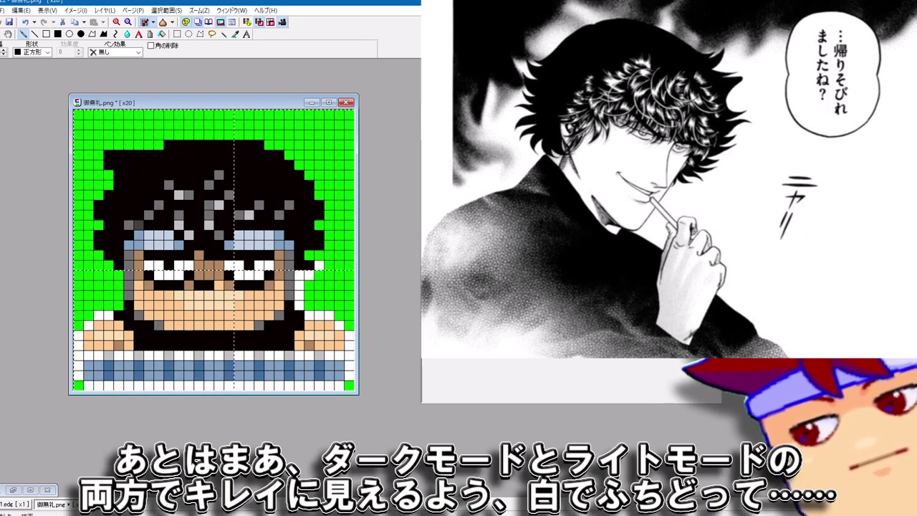
key("ctrl+y")
key("ctrl+y")
key("ctrl+y")
key("ctrl+y")
key("ctrl+y")
key("ctrl+y")
key("ctrl+y")
key("ctrl+y")
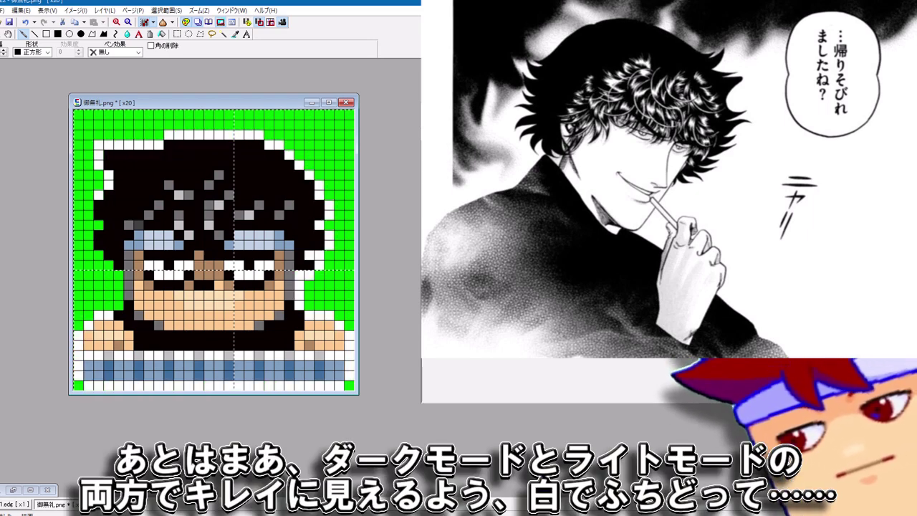
key("ctrl+y")
key("ctrl+y")
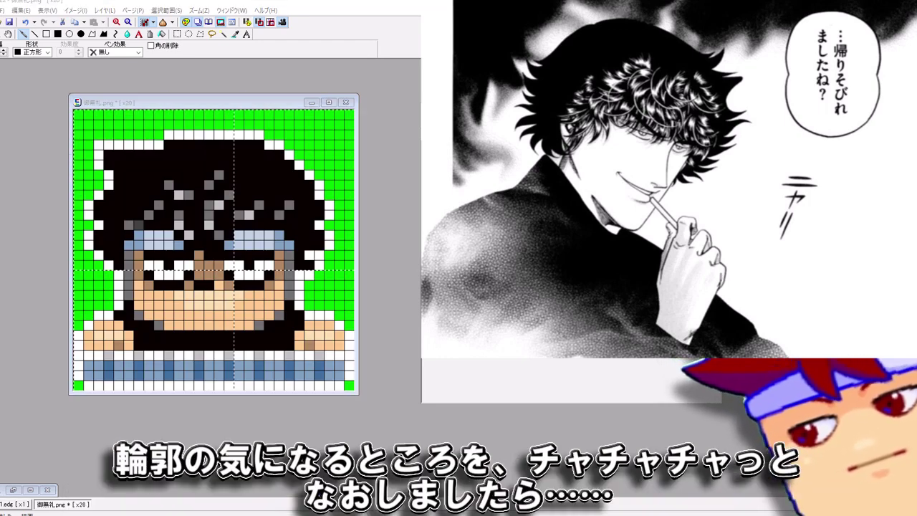
Soften the silhouette with dark-grey pixels at the hair ends beside the eyes and the upper-left hair corner
key("ctrl+y")
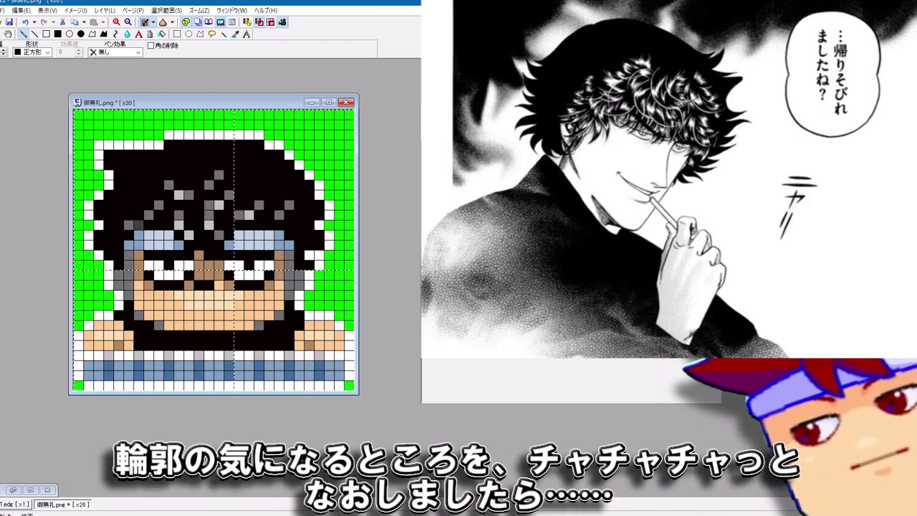
key("ctrl+y")
key("ctrl+y")
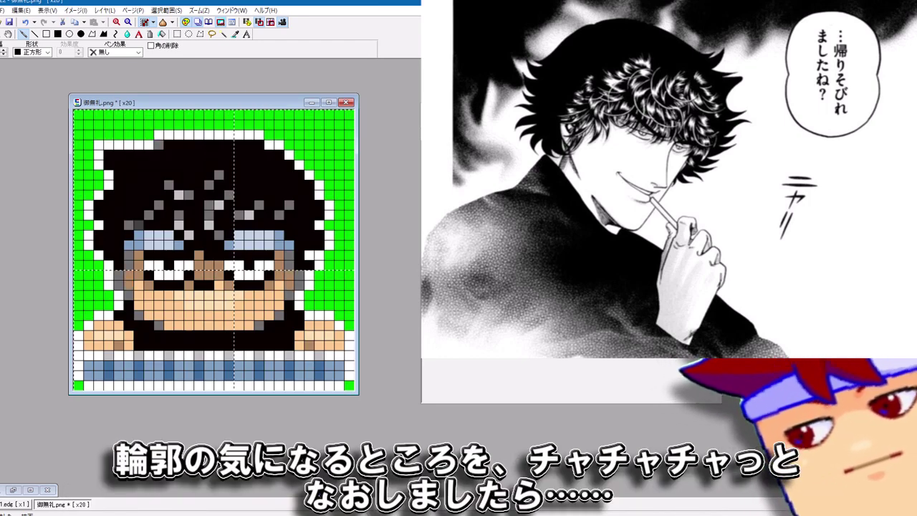
Smooth the remaining steps along both sides of the hair outline with dark-grey pixels
key("ctrl+y")
key("ctrl+y")
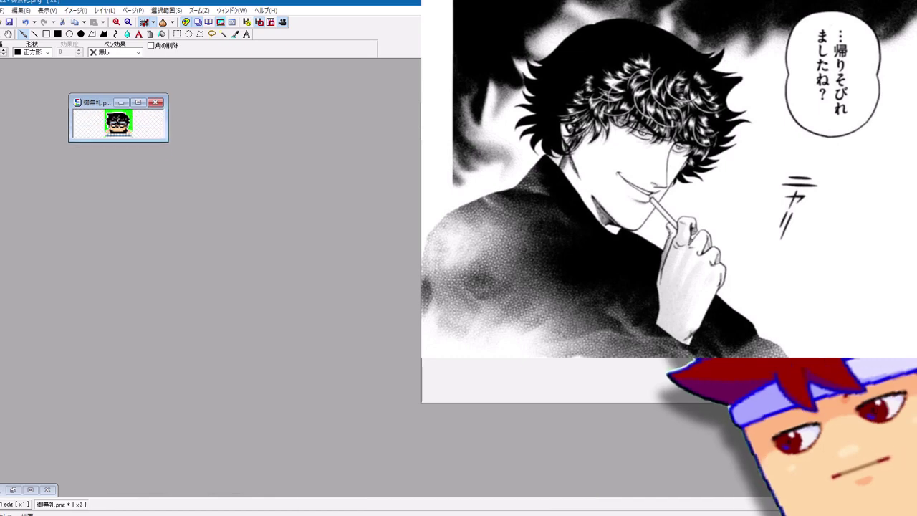
key("ctrl+y")
key("ctrl+y")
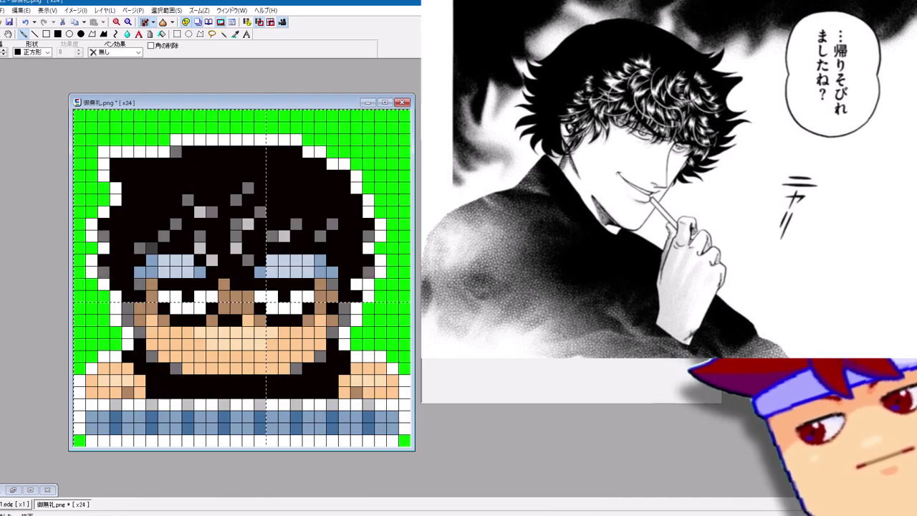
key("ctrl+y")
key("ctrl+y")
key("ctrl+y")
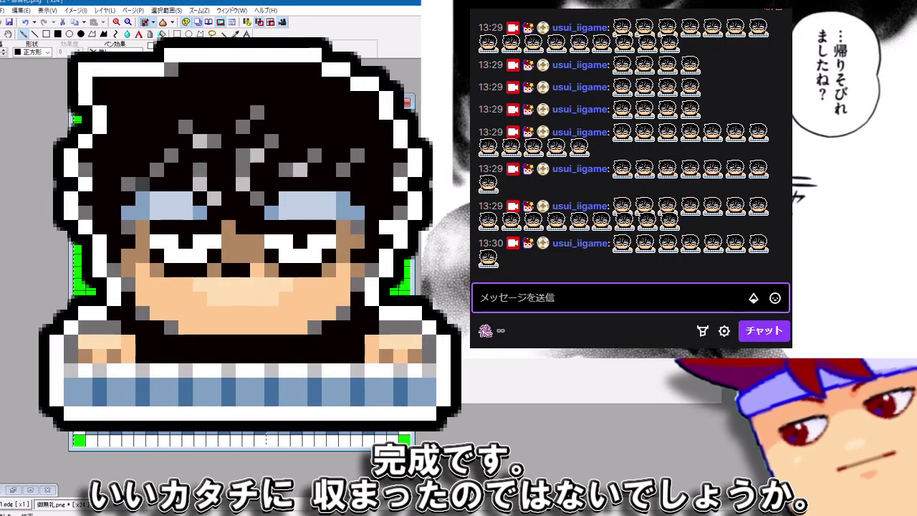